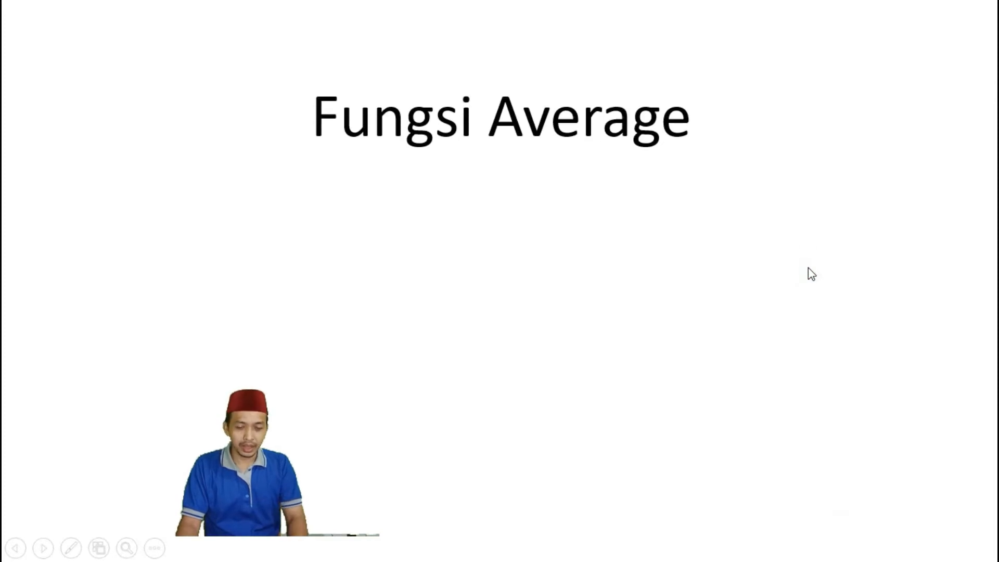
click(808, 269)
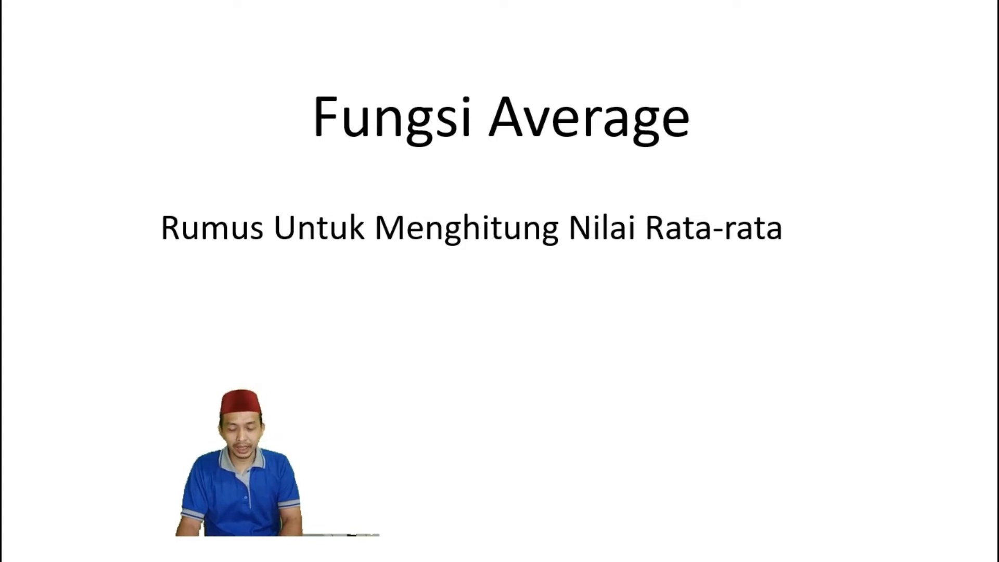
key(Right)
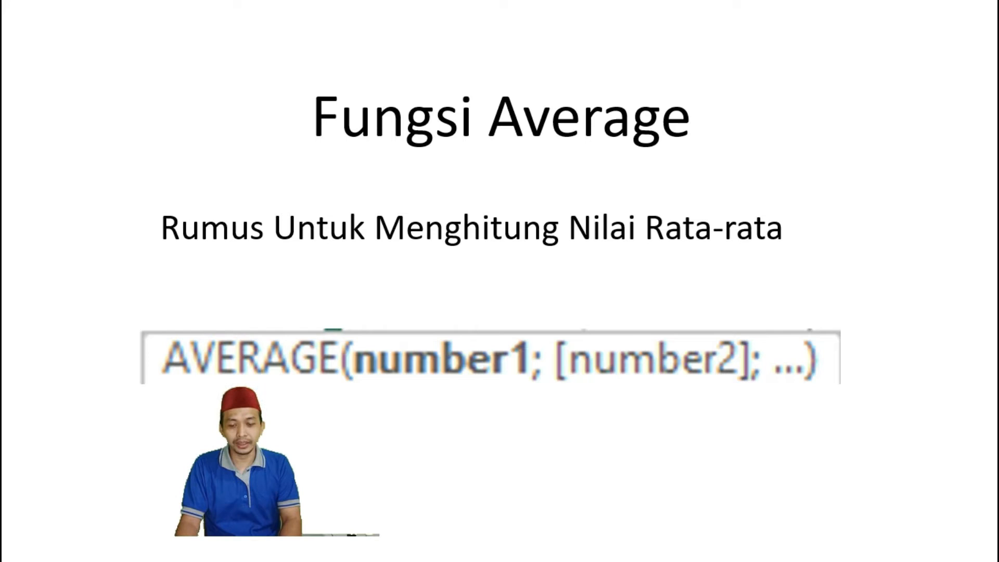
key(Right)
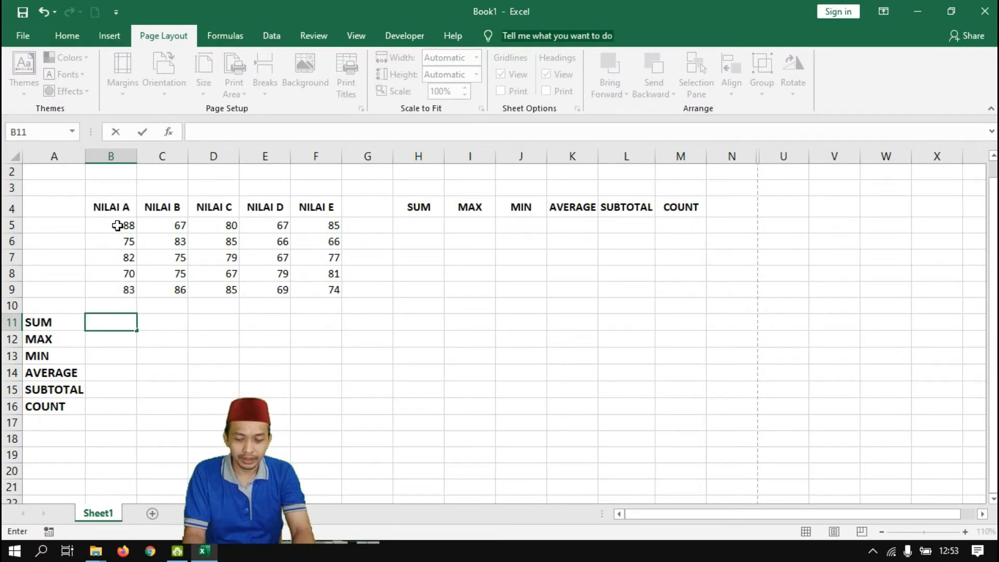
- Begin a SUM formula in cell B11 for the NILAI A column
text(=)
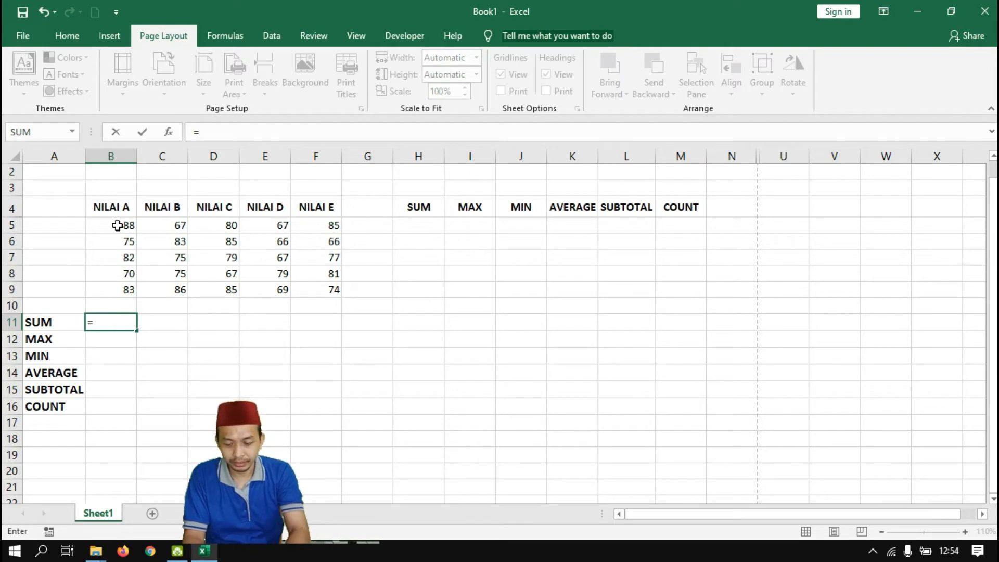
key(BackSpace)
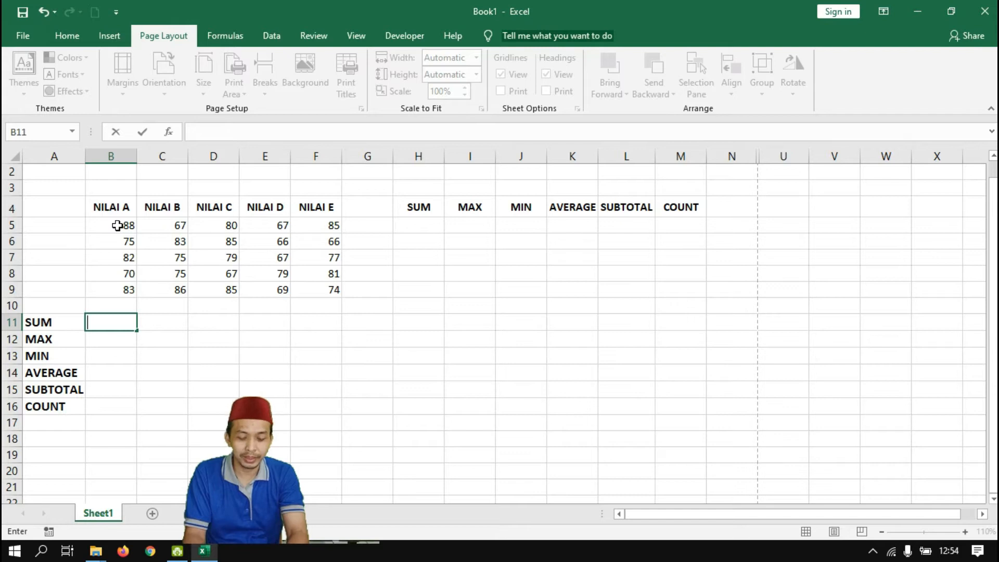
text(=sum)
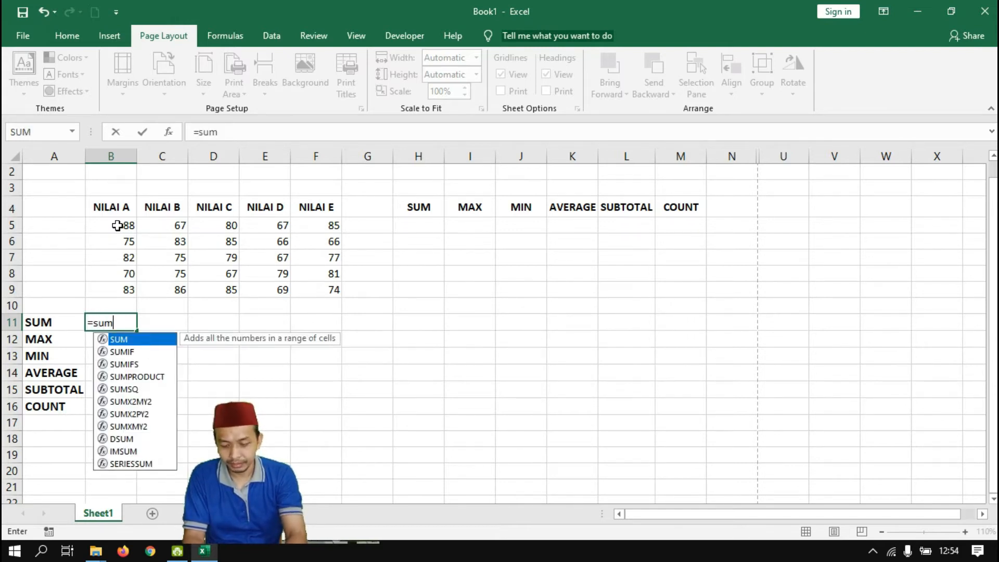
text(()
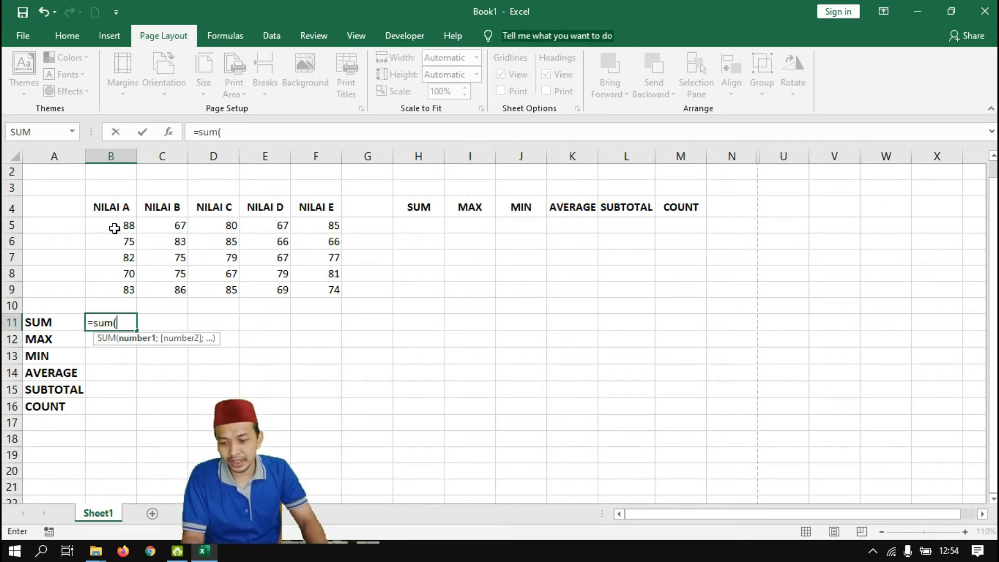
- List cells B5, B6, B7, B8 and B9 as separate semicolon-delimited arguments of the SUM formula in B11
click(114, 229)
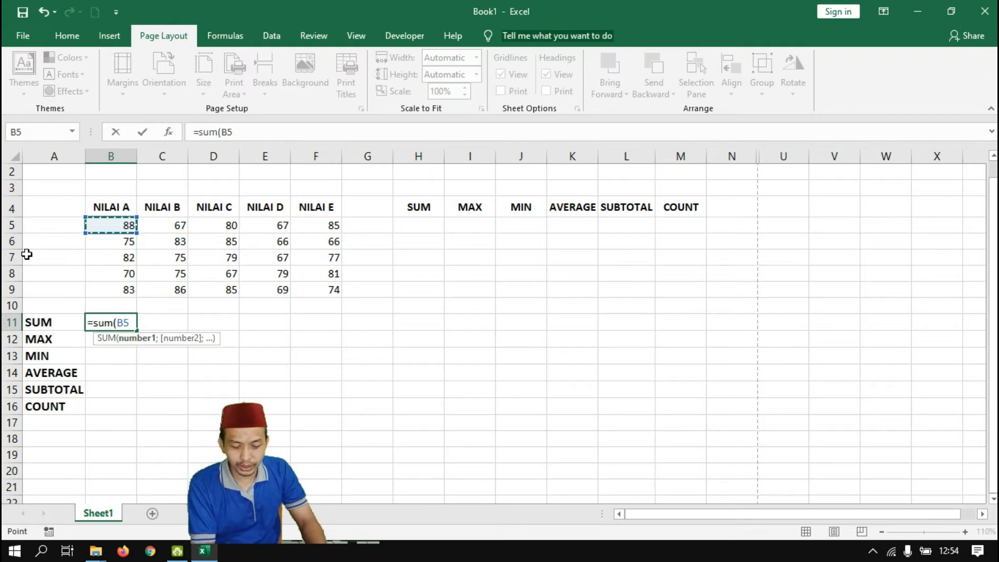
text(;)
click(122, 243)
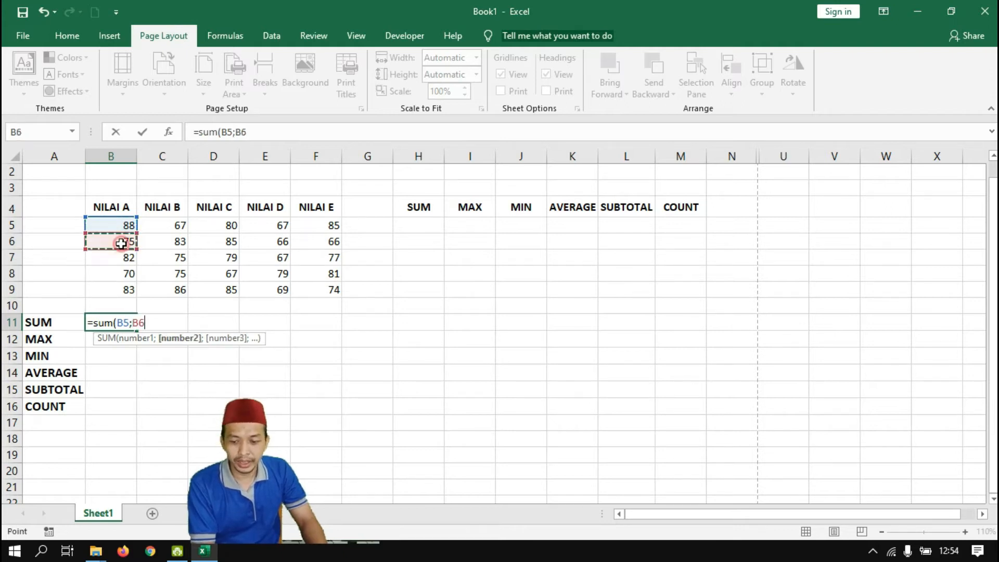
text(;)
click(120, 258)
text(;)
click(121, 274)
text(;)
click(120, 290)
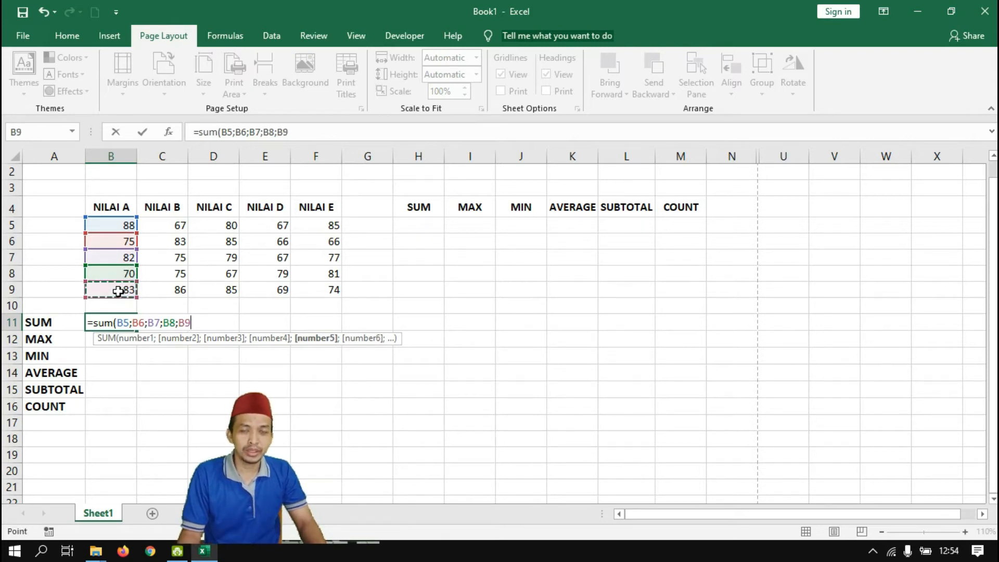
- Remove the individual cell arguments from the B11 formula, leaving only the opening =sum( part
key(BackSpace)
key(BackSpace)
key(BackSpace)
key(BackSpace)
key(BackSpace)
key(BackSpace)
key(BackSpace)
key(BackSpace)
key(BackSpace)
key(BackSpace)
key(BackSpace)
key(BackSpace)
key(BackSpace)
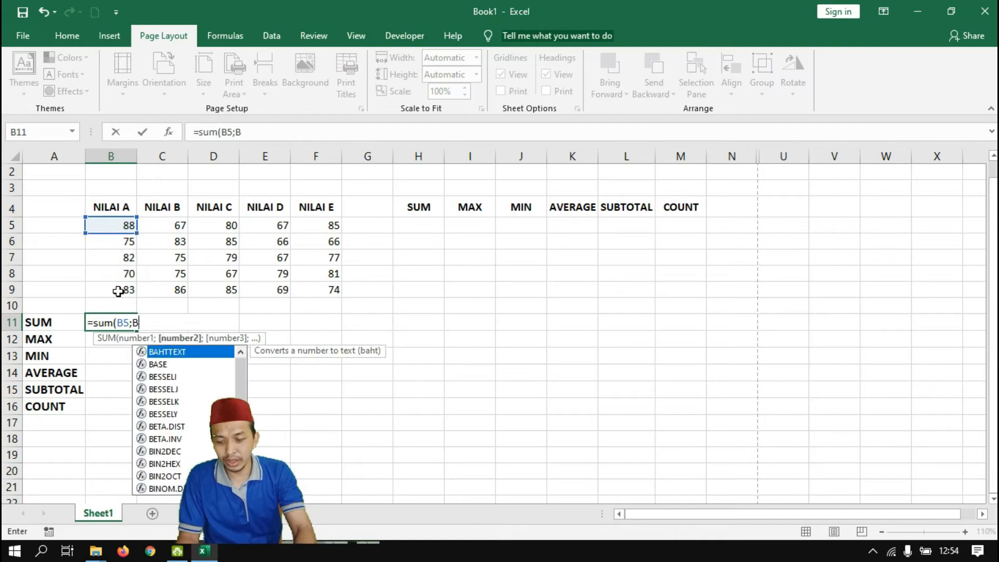
key(BackSpace)
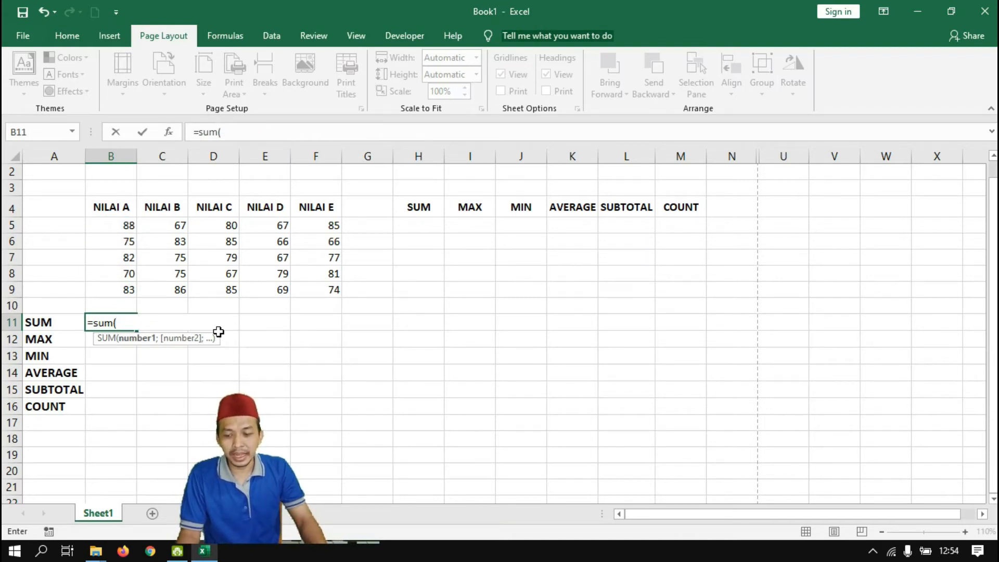
- Complete the SUM formula in B11 with the continuous range B5:B9 and enter it
click(134, 223)
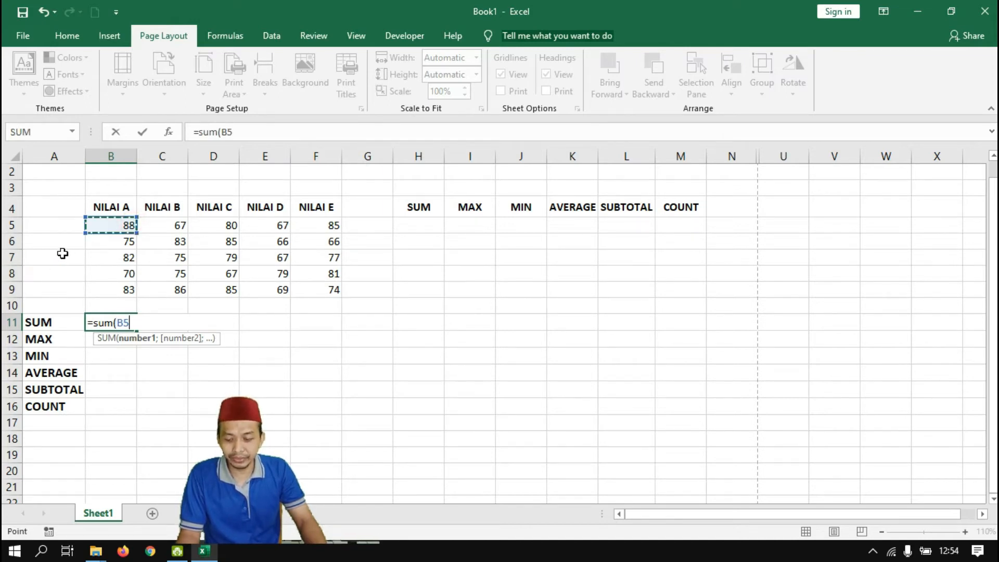
shift+click(118, 292)
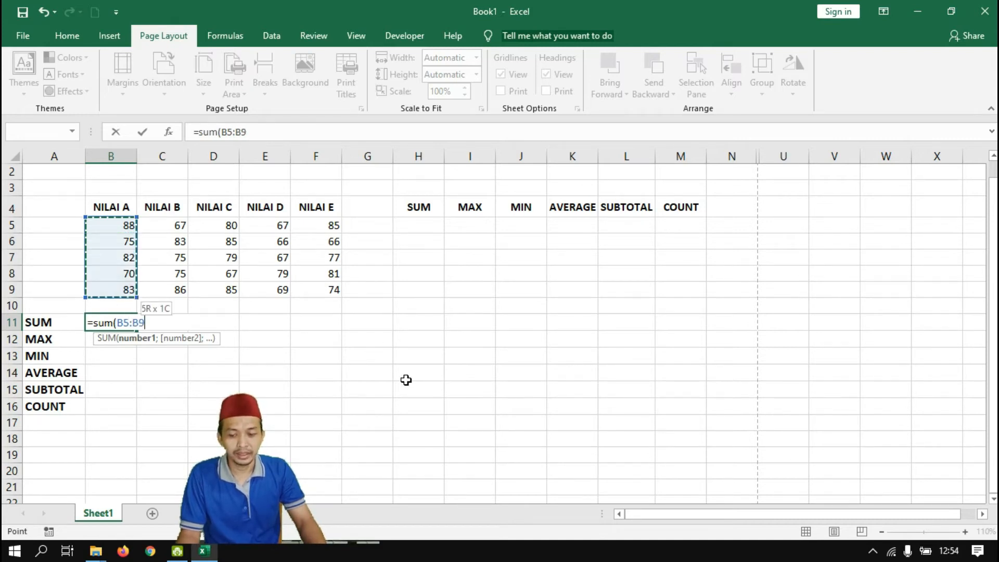
text())
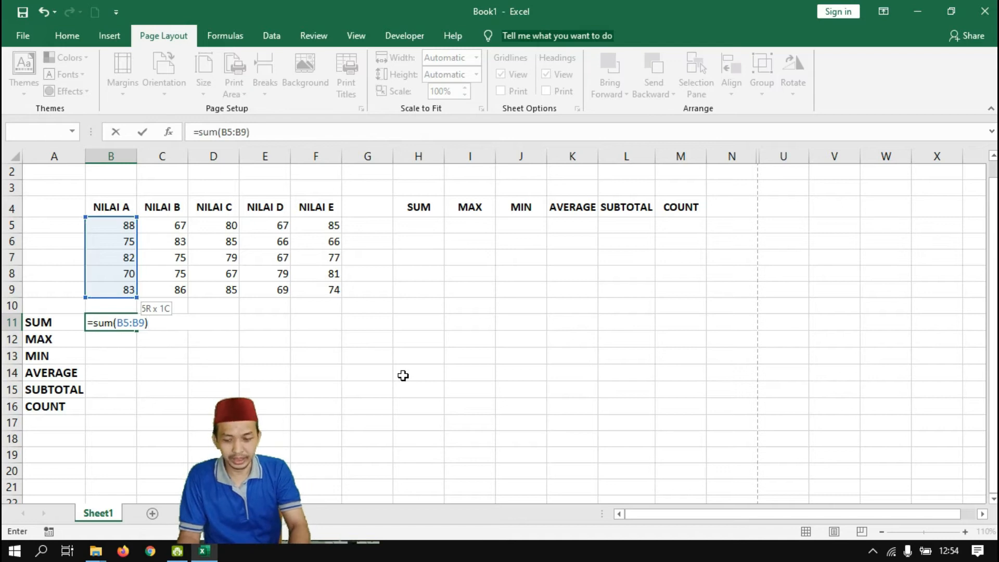
key(Return)
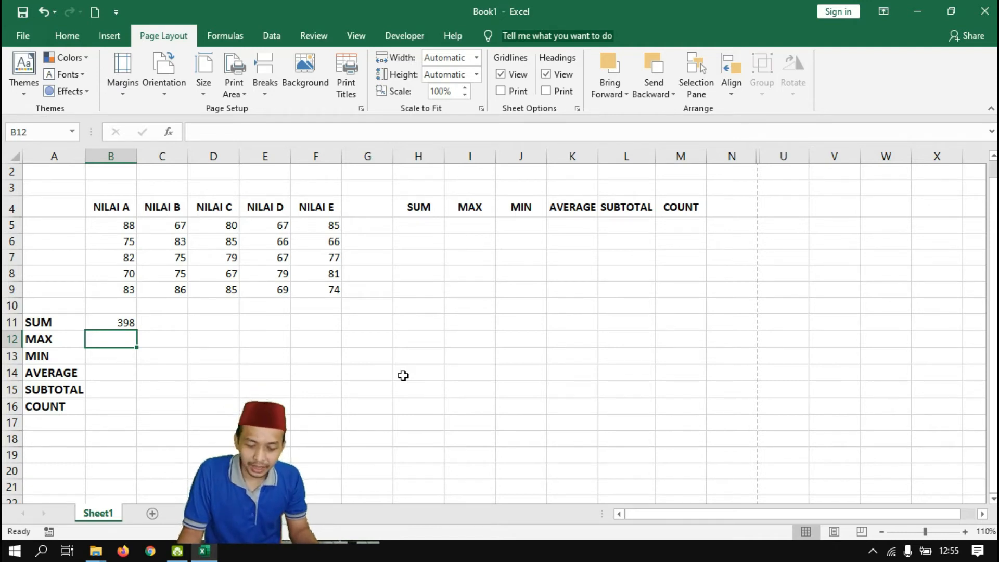
- Enter a MAX formula for the range B5:B9 in cell B12
text(=)
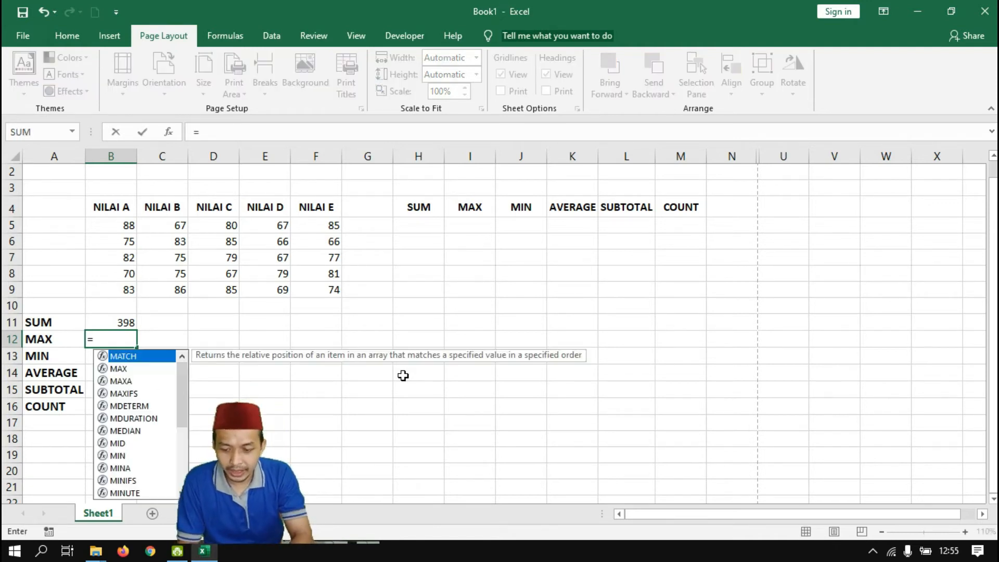
text(max()
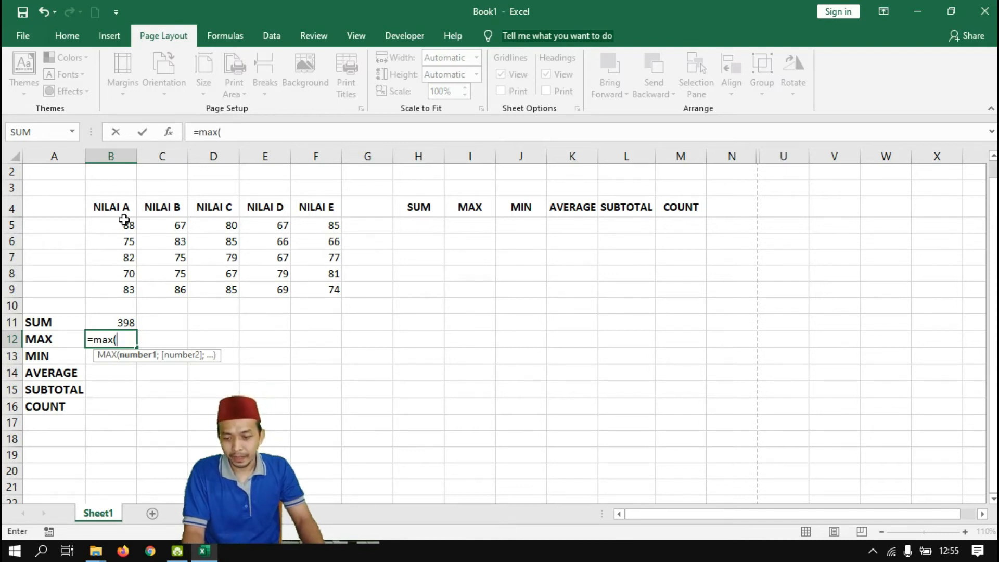
drag(124, 221, 125, 289)
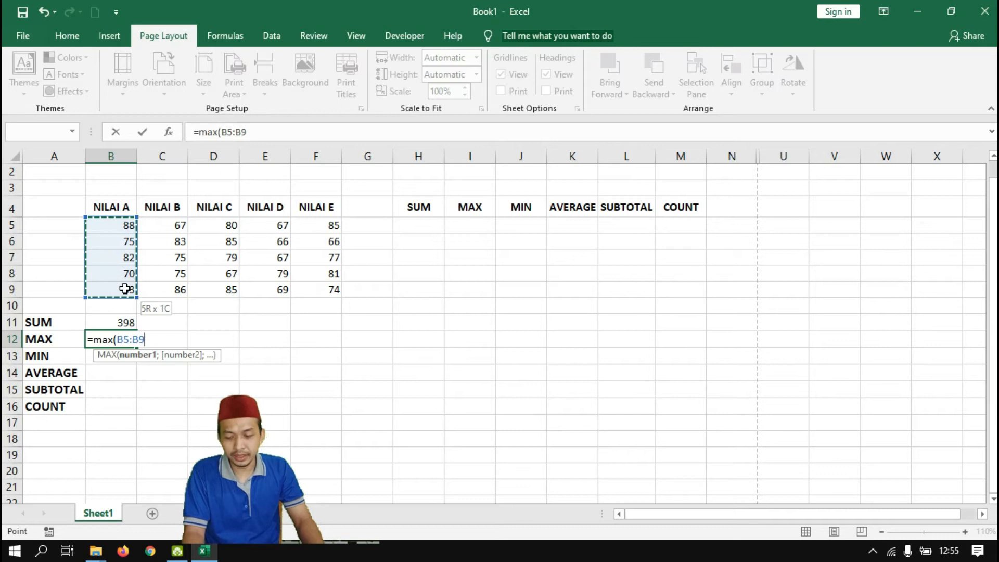
text())
key(Return)
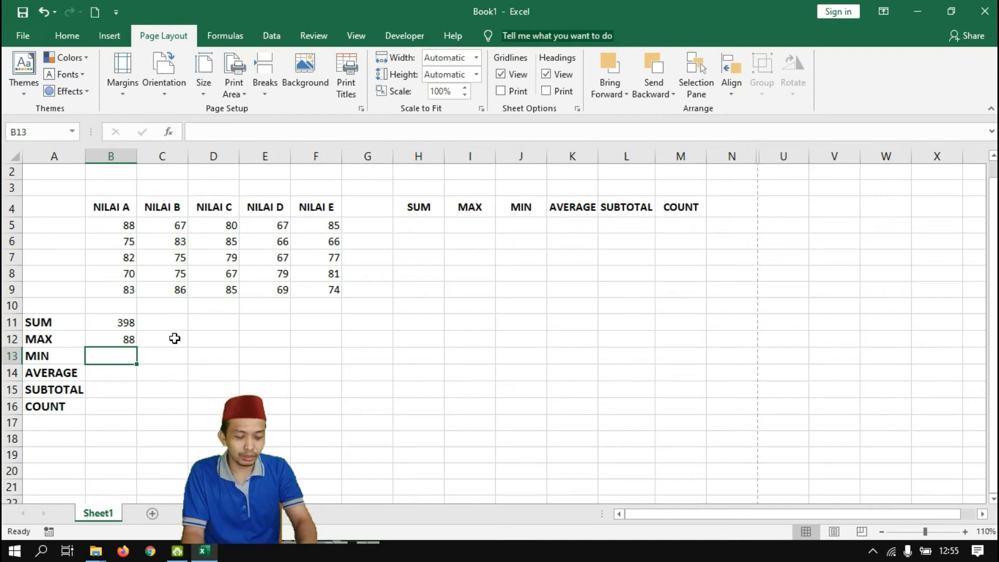
- Enter a MIN formula for the range B5:B9 in cell B13
text(=m)
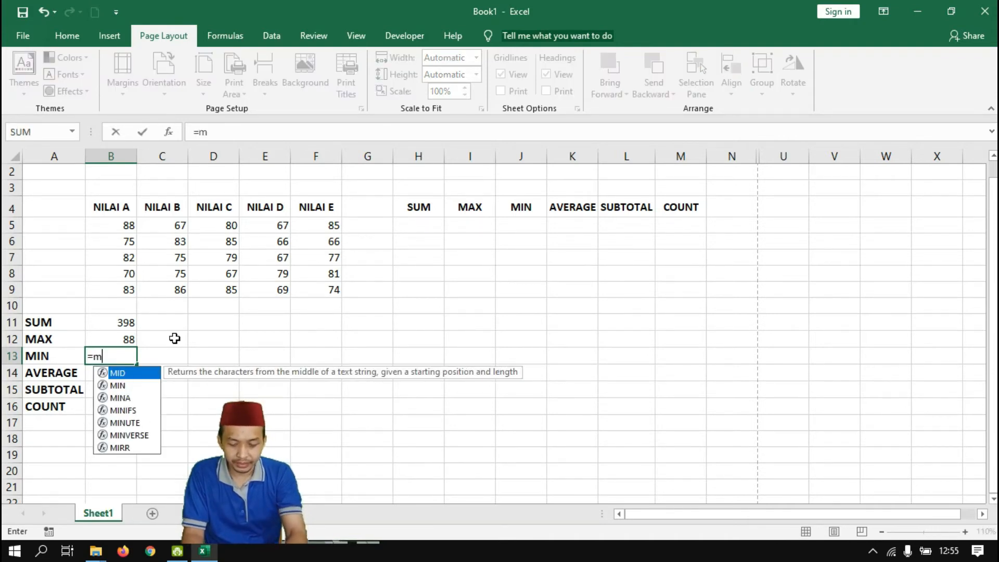
text(in)
text(()
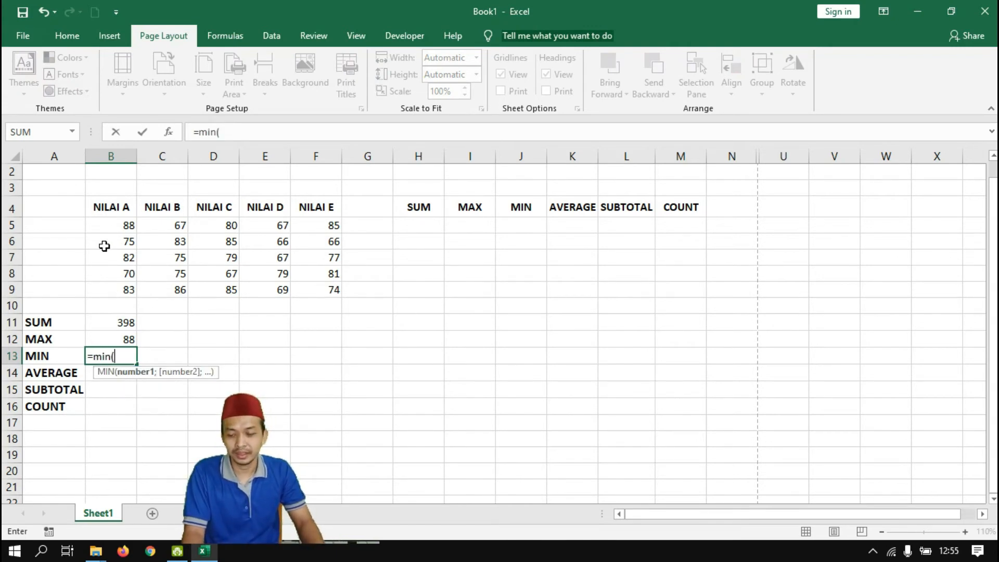
click(116, 226)
drag(120, 287, 119, 288)
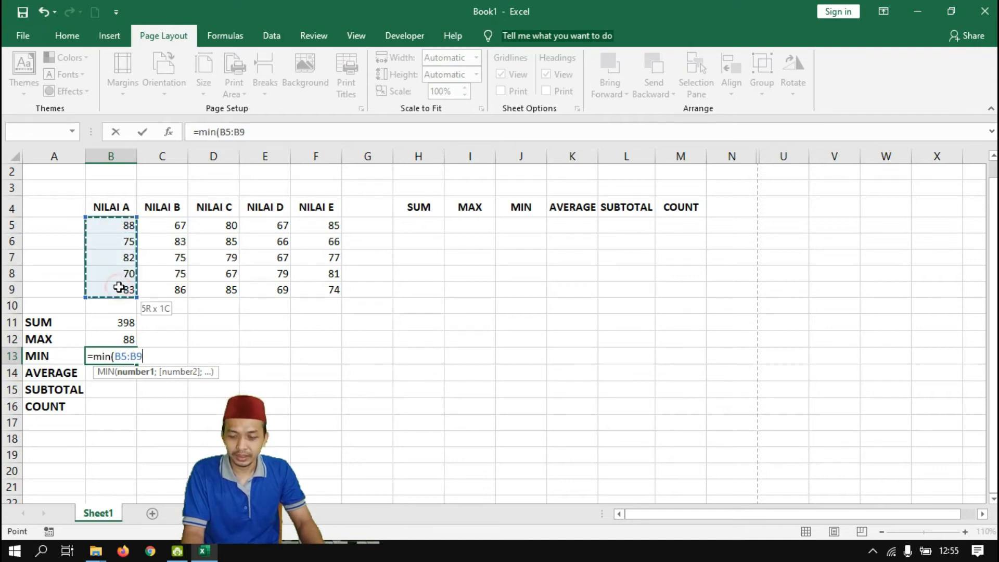
text())
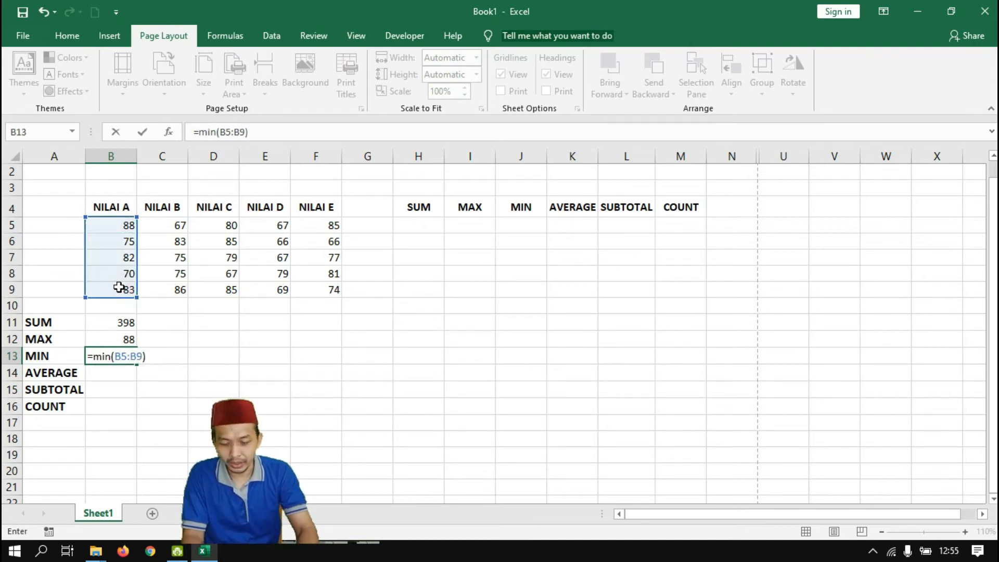
key(Return)
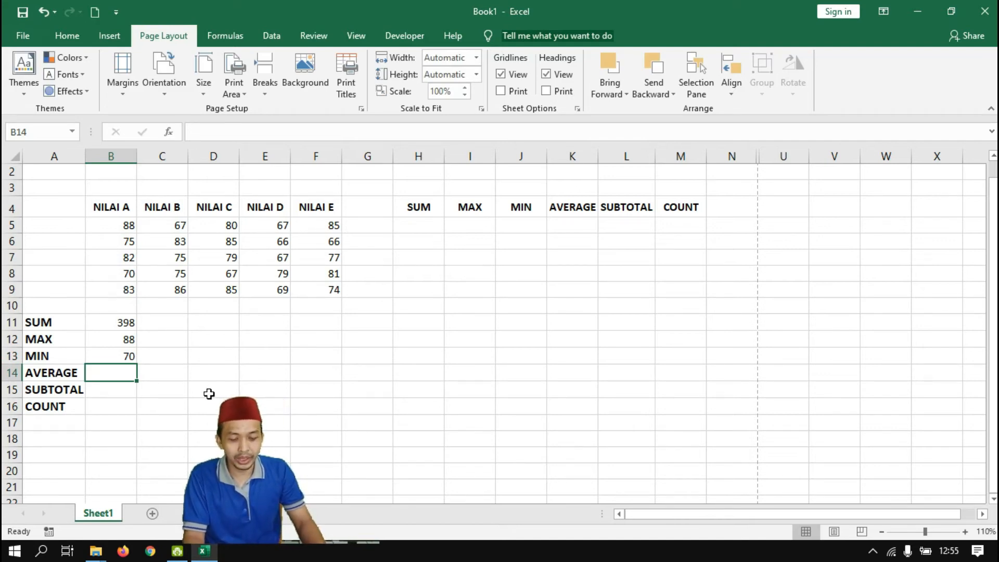
- Enter an AVERAGE formula for the range B5:B9 in cell B14
text(=)
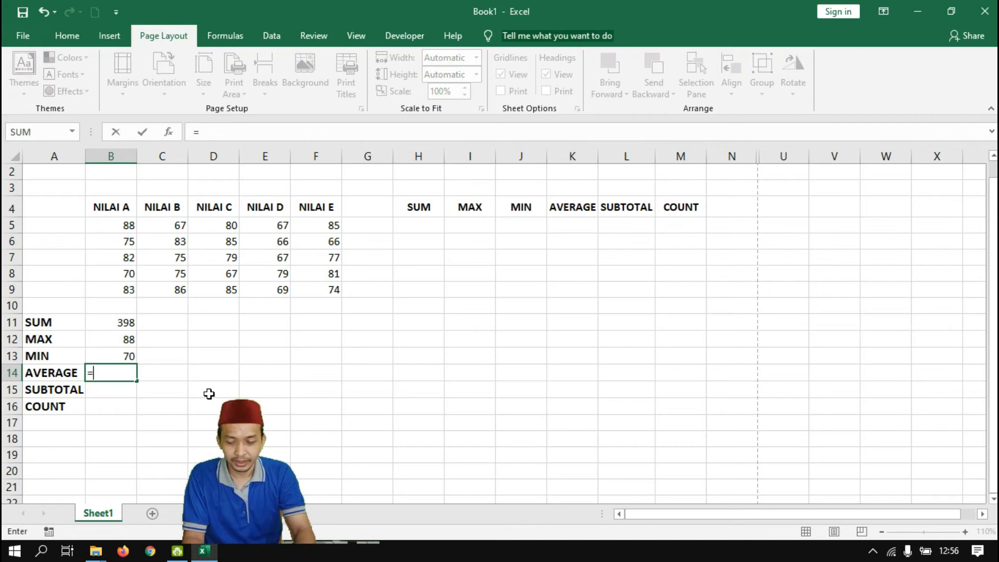
text(av)
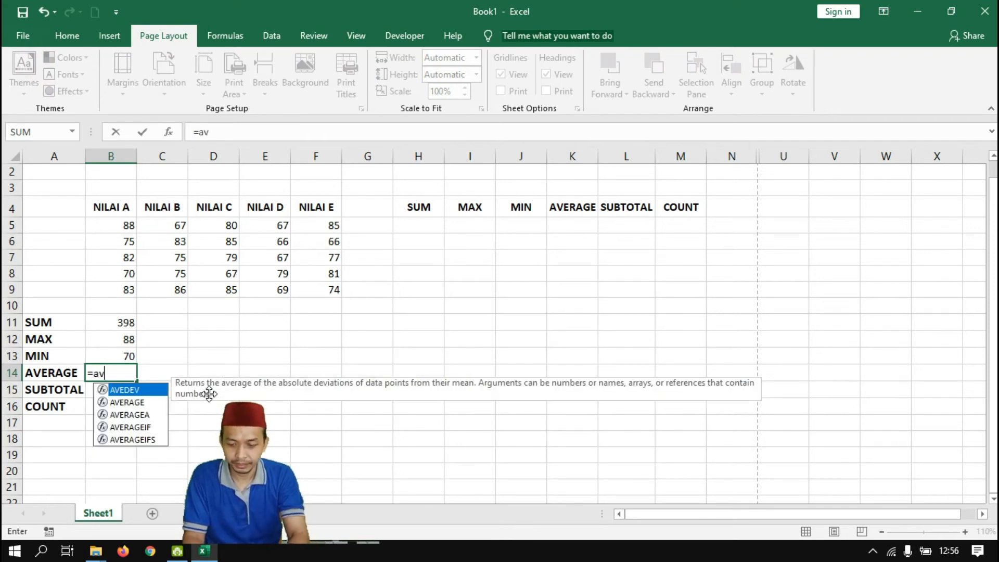
double_click(146, 403)
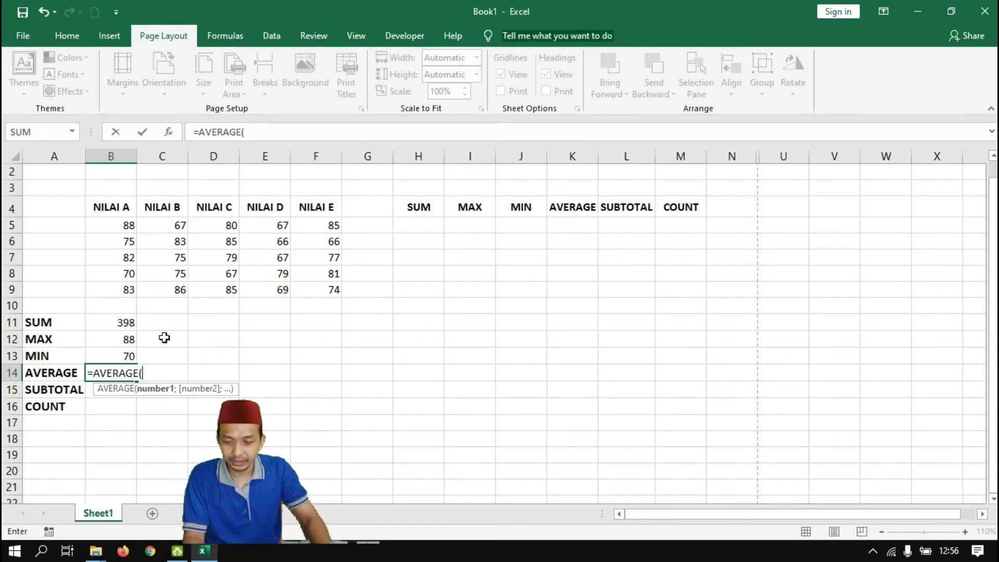
click(126, 225)
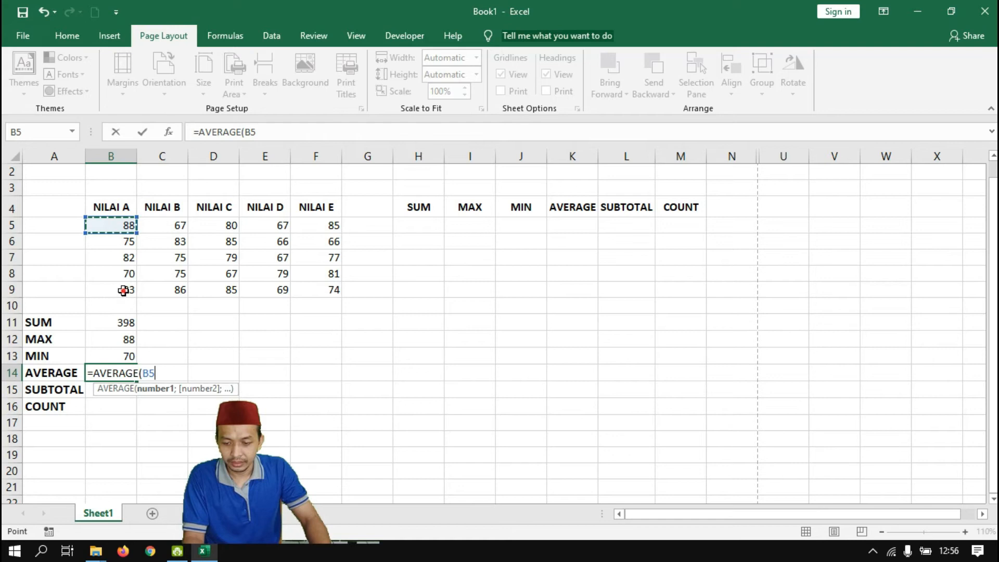
drag(123, 290, 124, 291)
text())
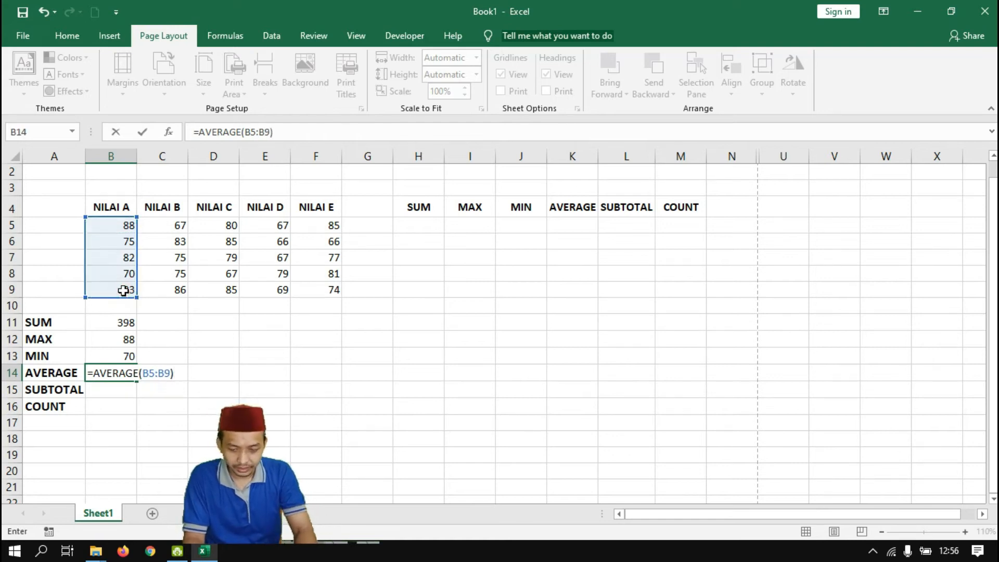
key(Return)
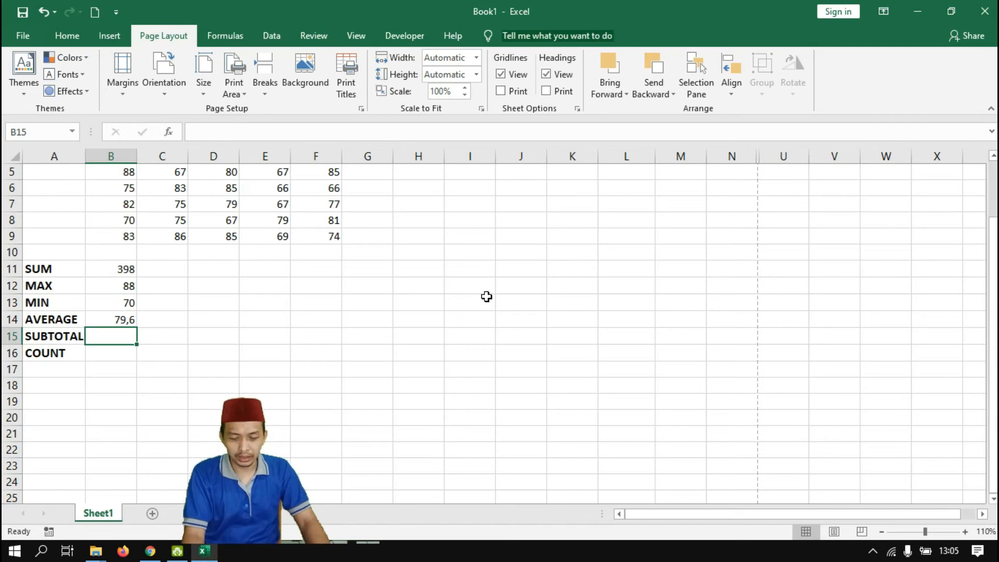
- Enter a SUBTOTAL formula in B15 using function 109 (SUM) for the range B5:B9
text(=Subtotal)
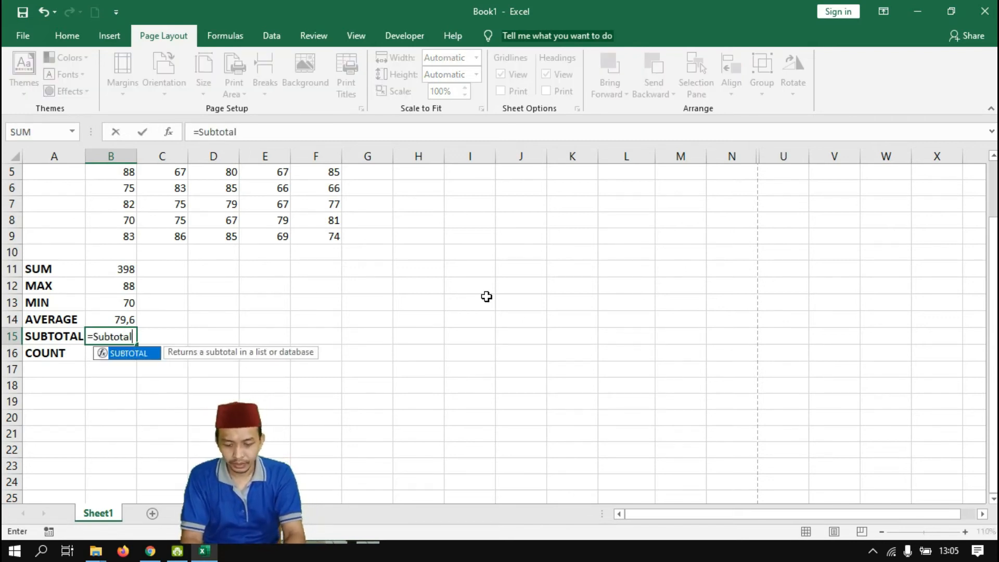
text(()
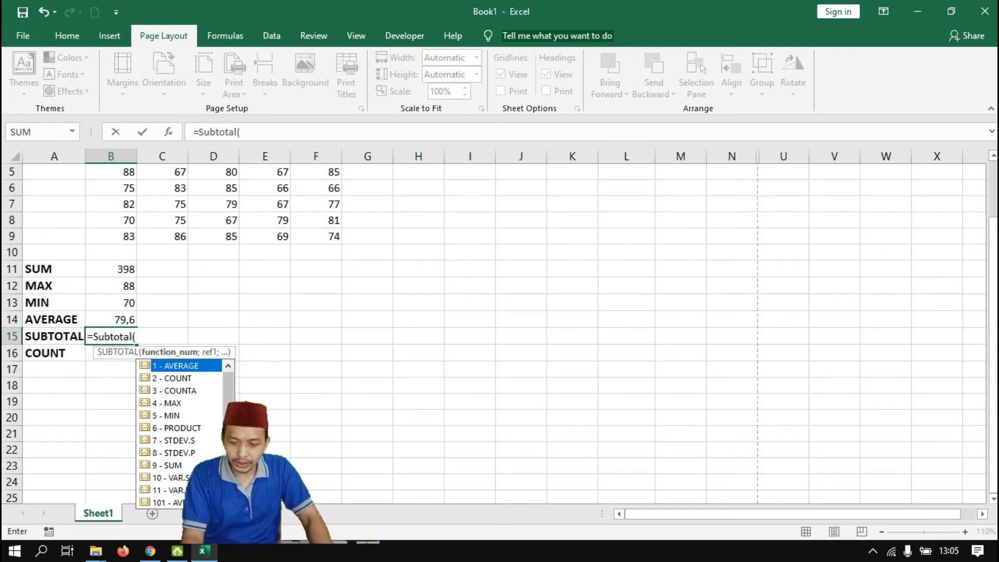
scroll(185, 432, down, 3)
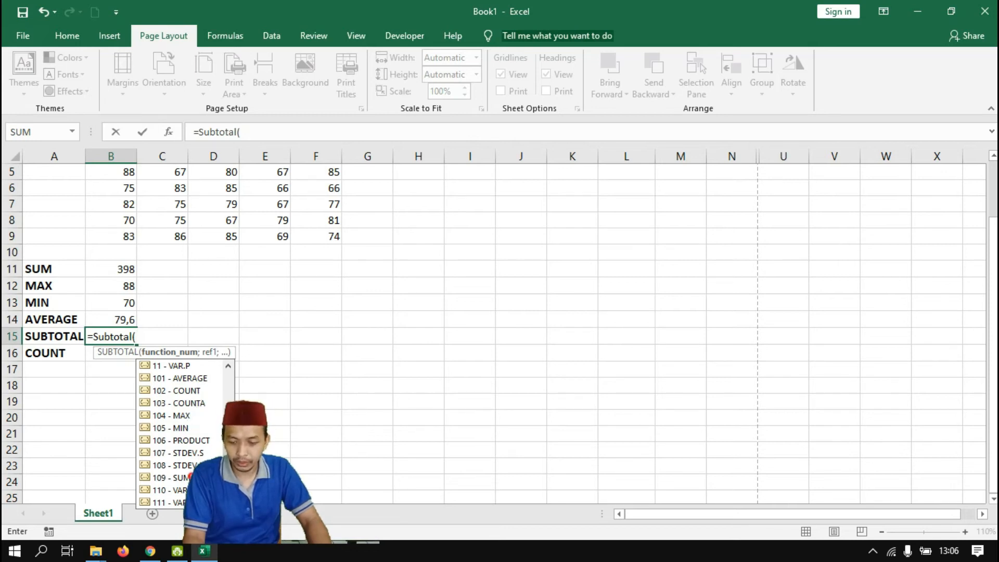
double_click(190, 476)
text(;)
scroll(193, 366, up, 2)
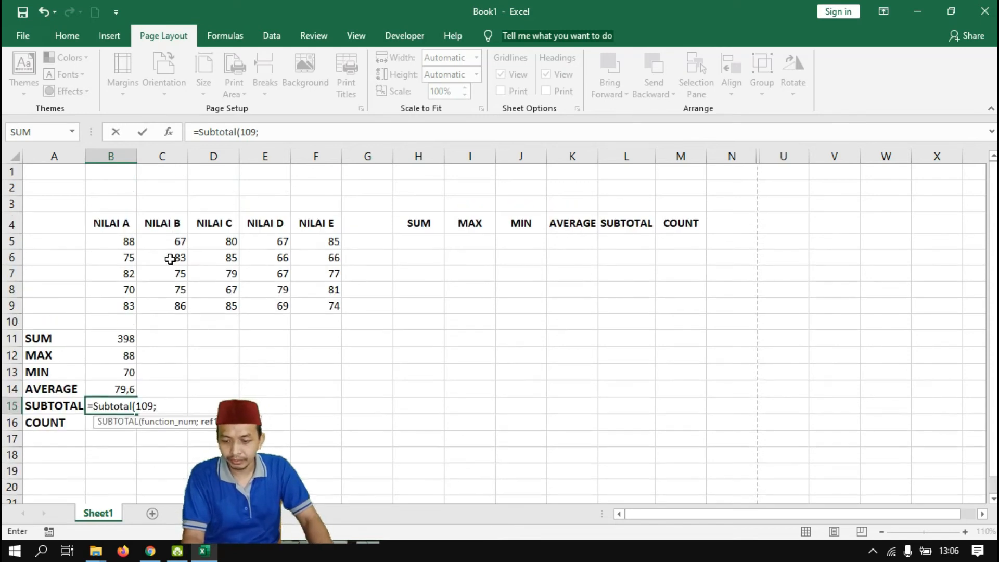
click(128, 241)
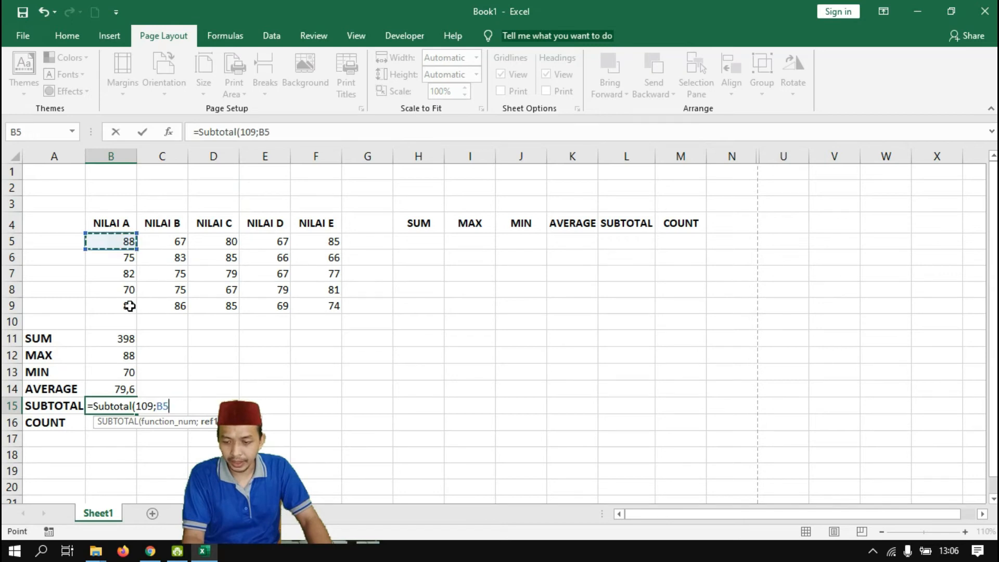
shift+click(129, 306)
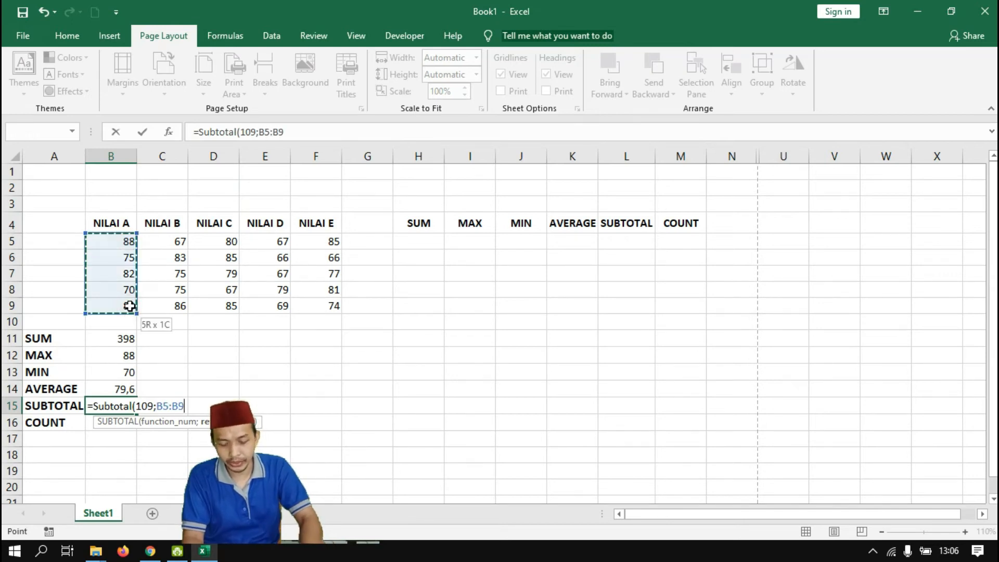
text())
key(Return)
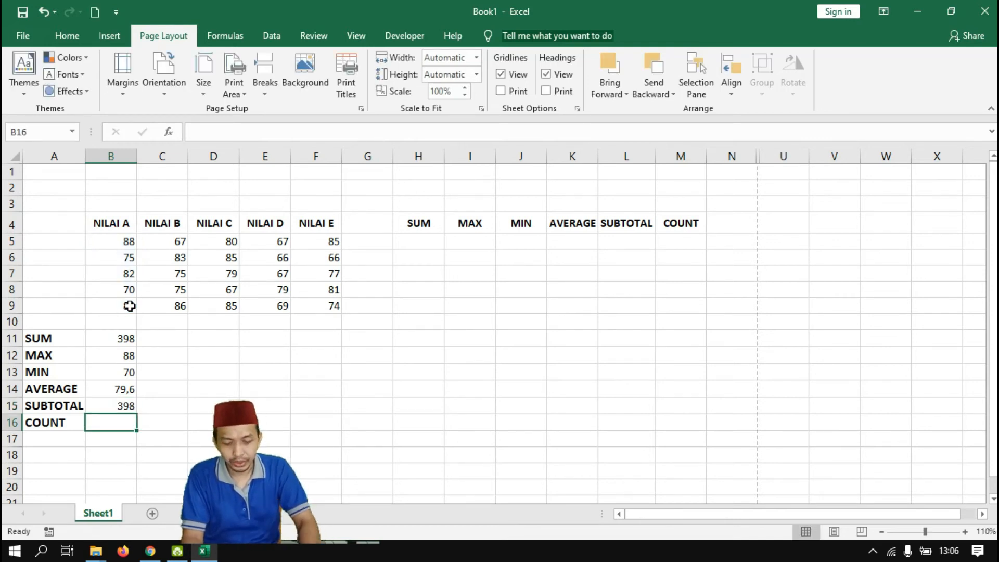
- Enter a COUNT formula for the range B5:B9 in cell B16
text(=count()
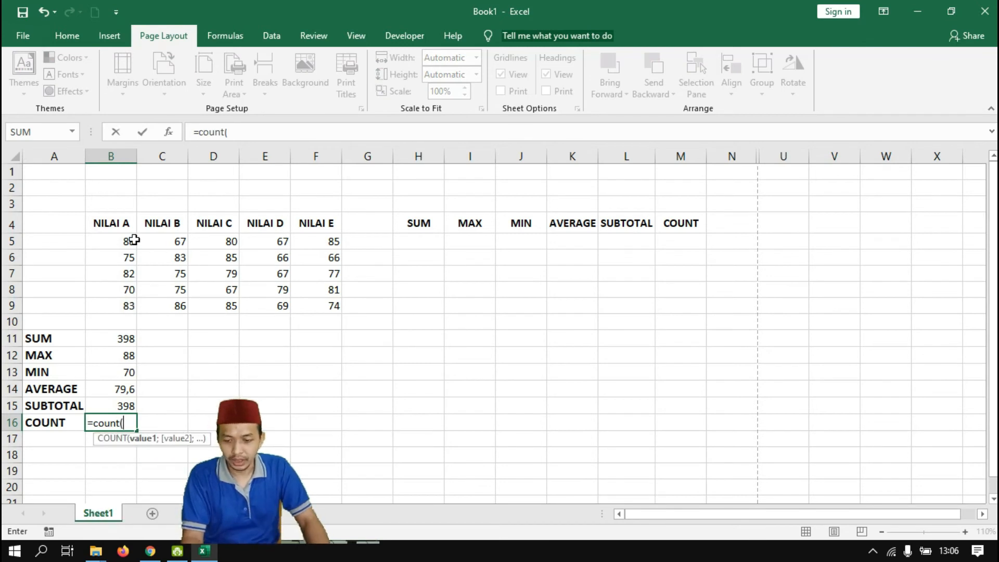
drag(131, 241, 127, 306)
text())
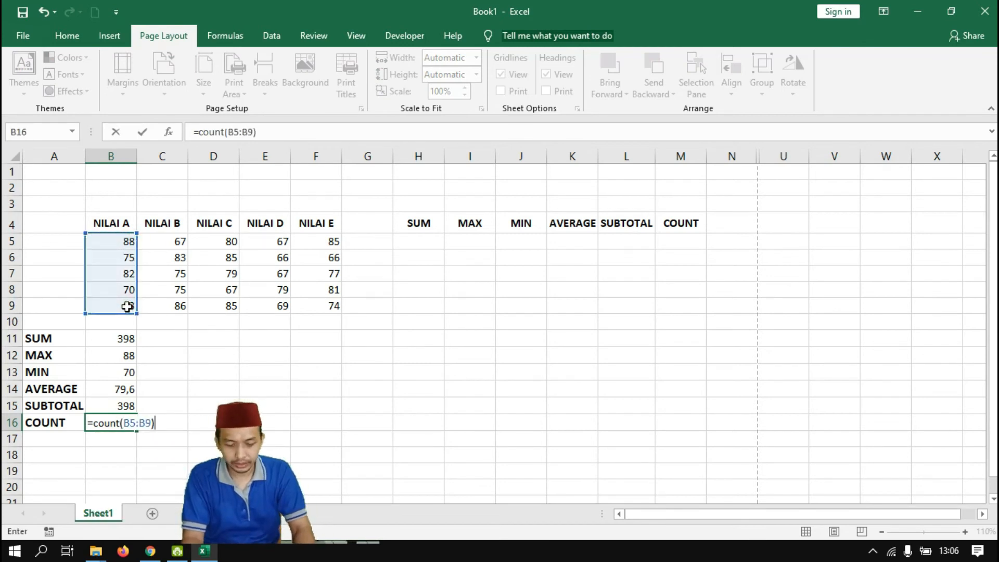
key(Return)
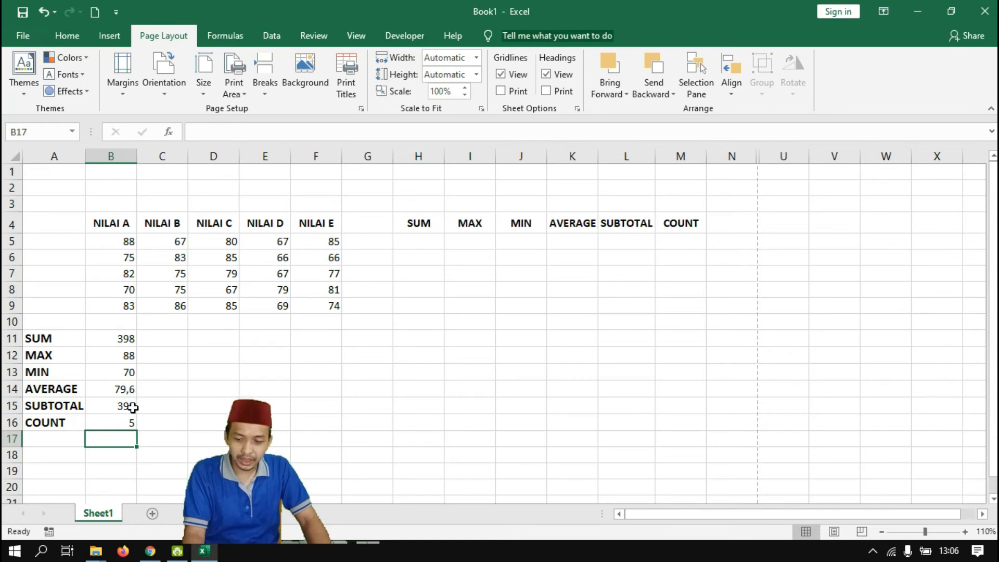
- Hide row 7 and compare how the SUBTOTAL in B15 and the SUM in B11 treat the hidden row
drag(125, 407, 67, 409)
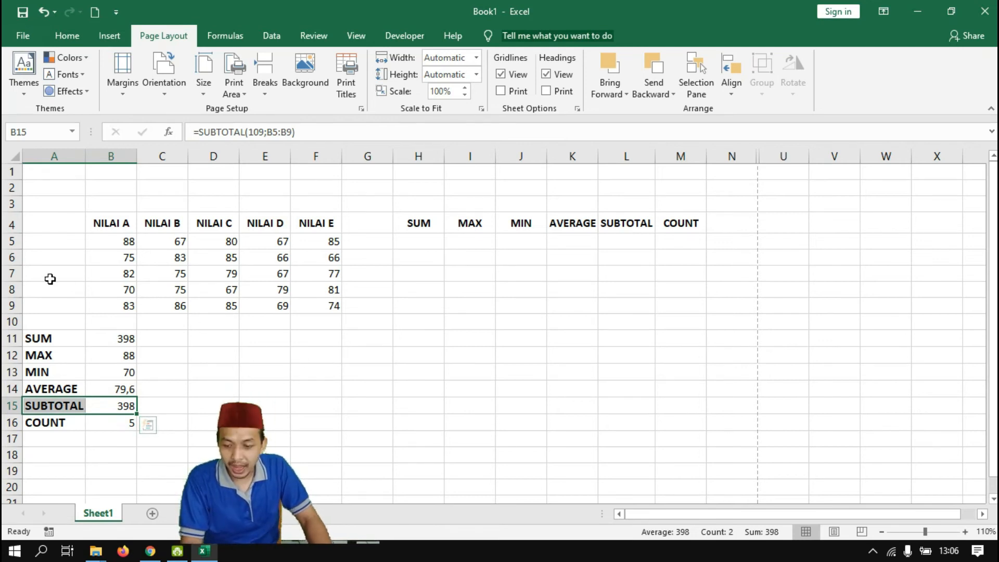
click(14, 275)
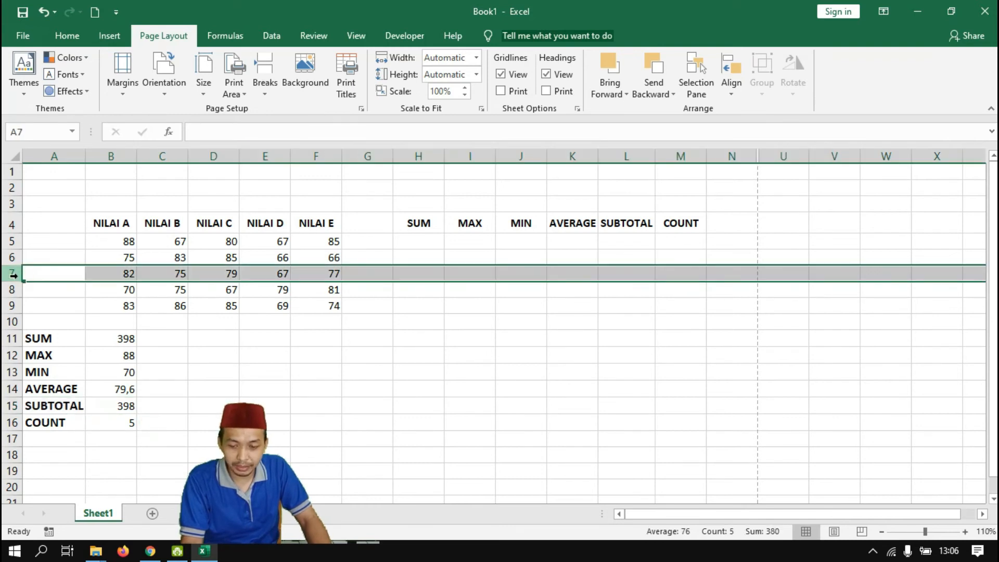
right_click(14, 276)
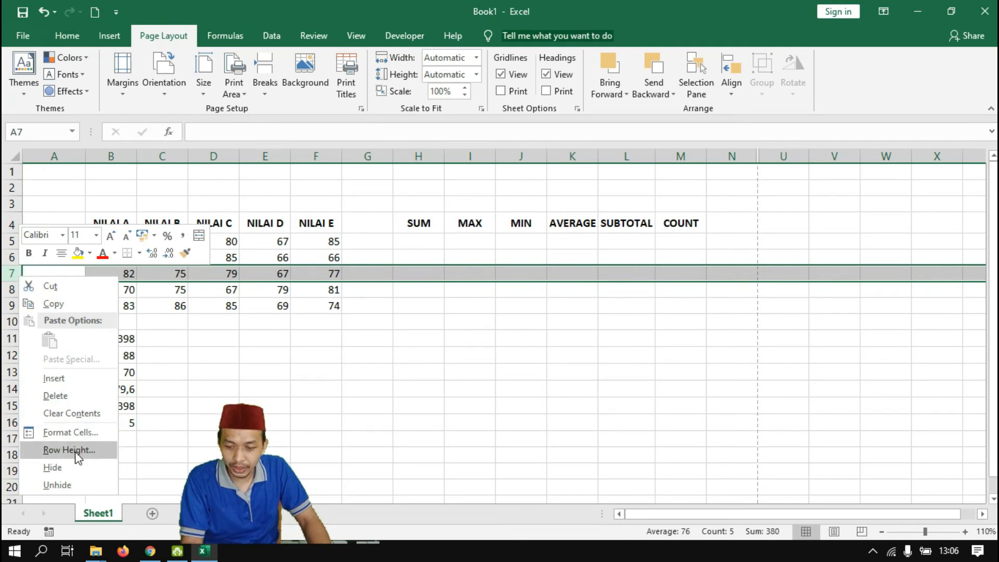
click(65, 467)
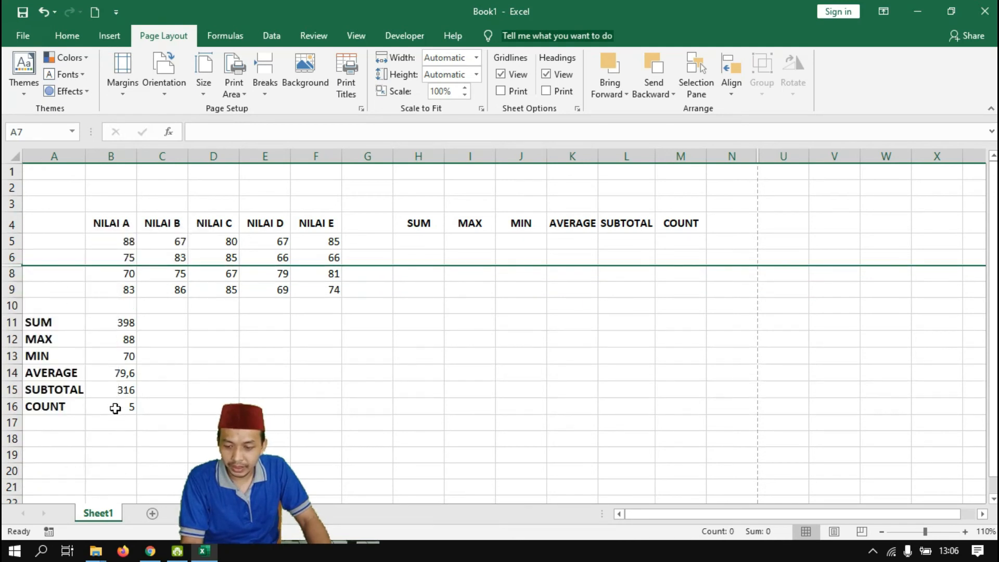
click(120, 393)
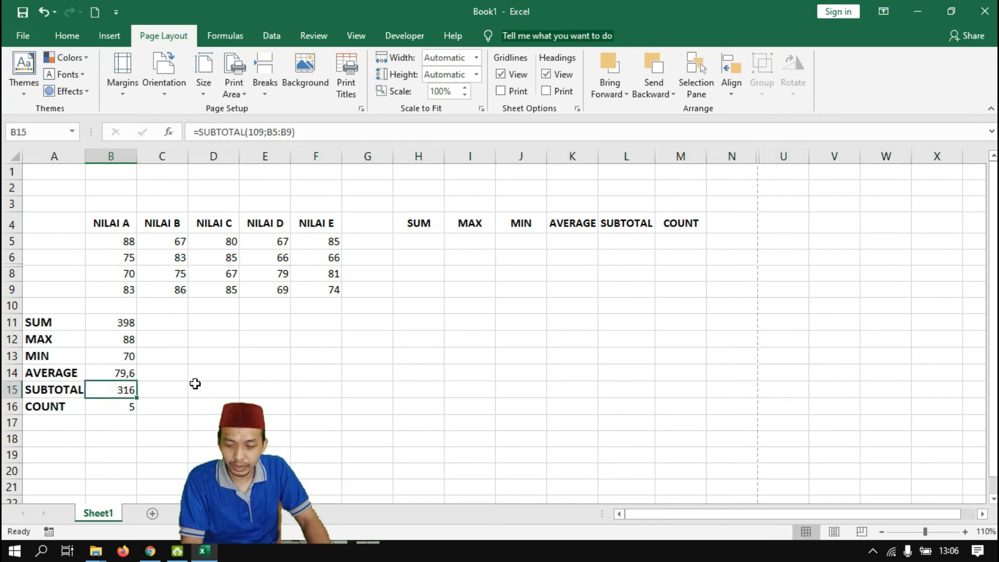
click(121, 322)
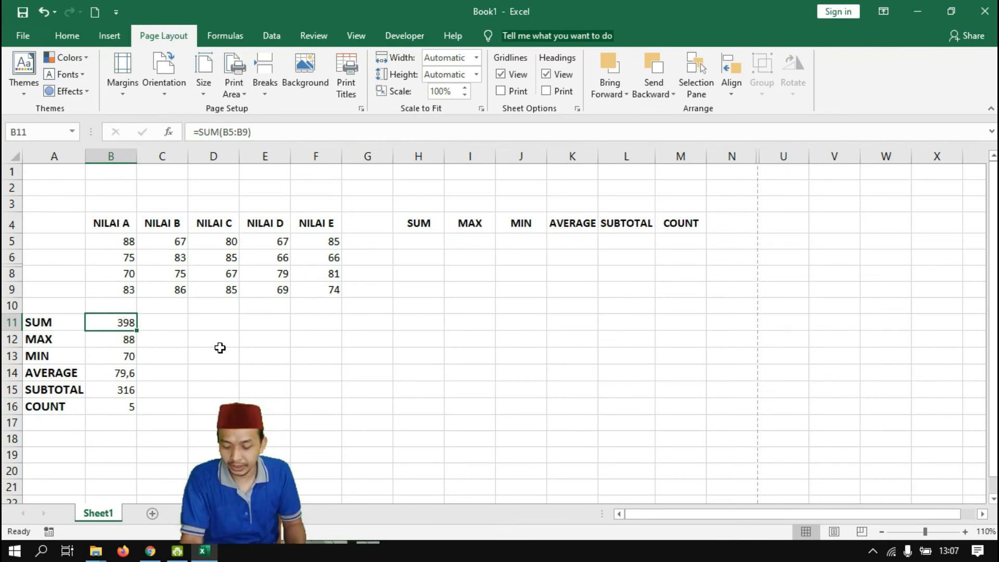
- Undo hiding row 7 and check the SUBTOTAL cell B15 again
key(ctrl+z)
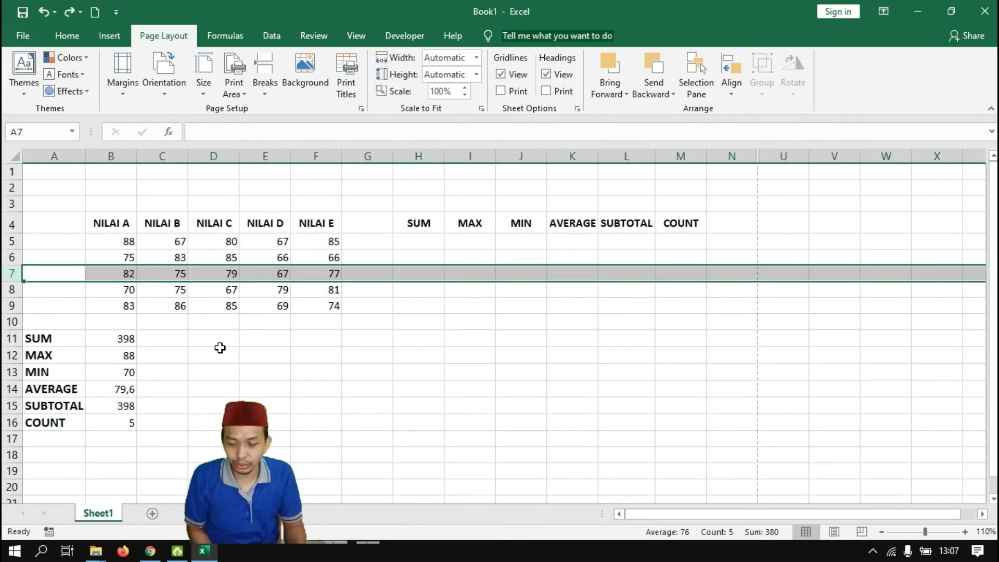
click(129, 404)
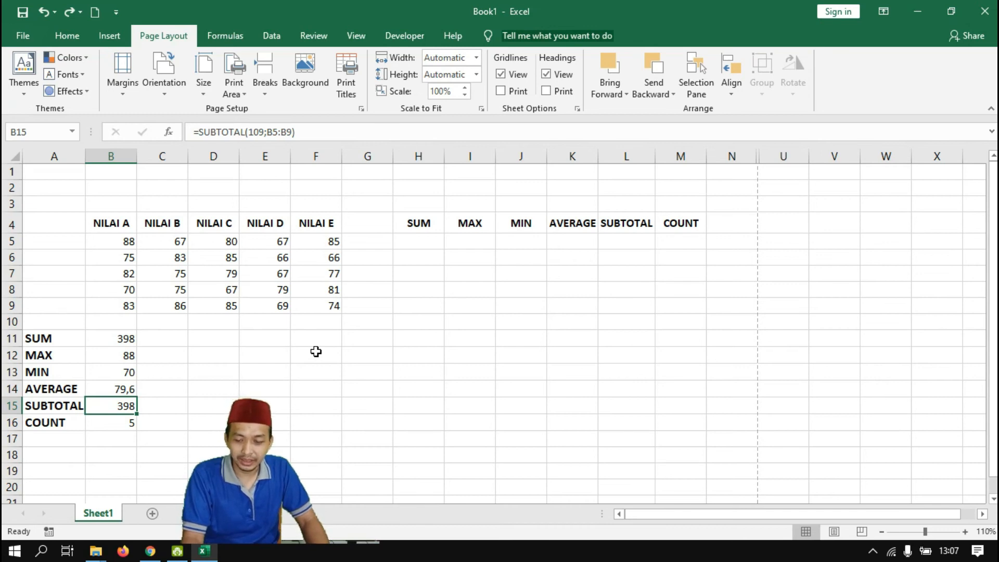
click(316, 388)
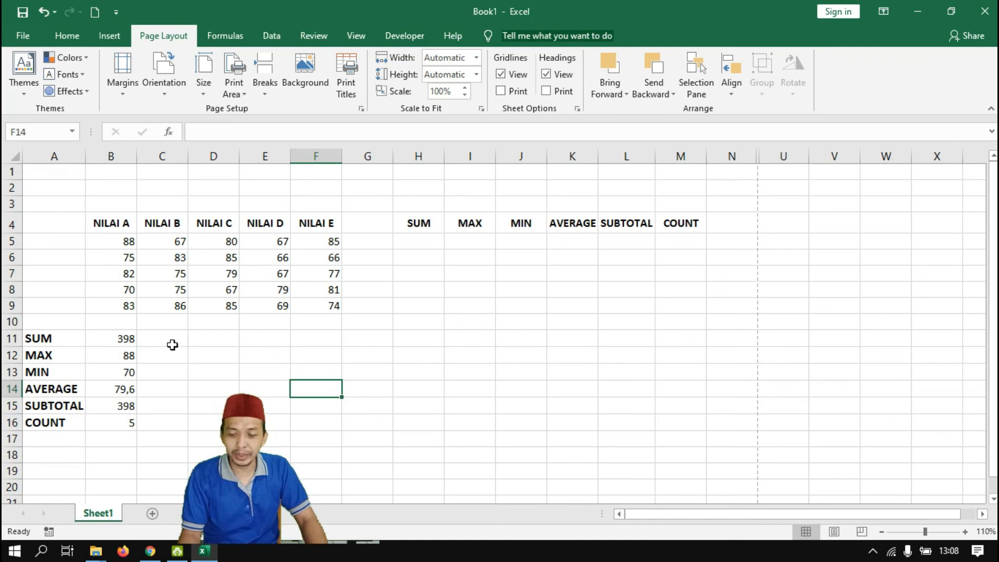
- Fill the SUM, MAX and MIN formulas from B11:B13 across through column F
click(127, 338)
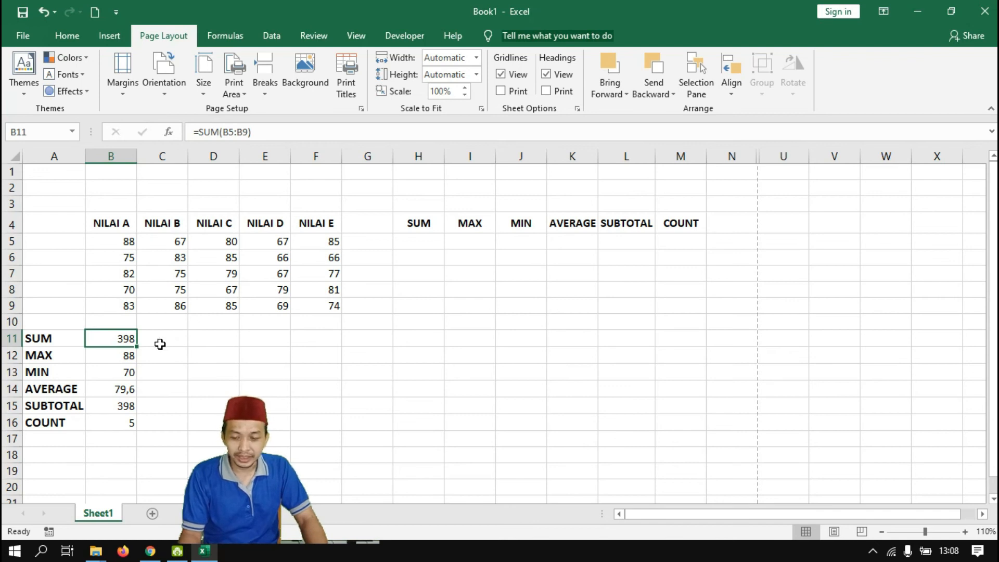
drag(139, 350, 323, 343)
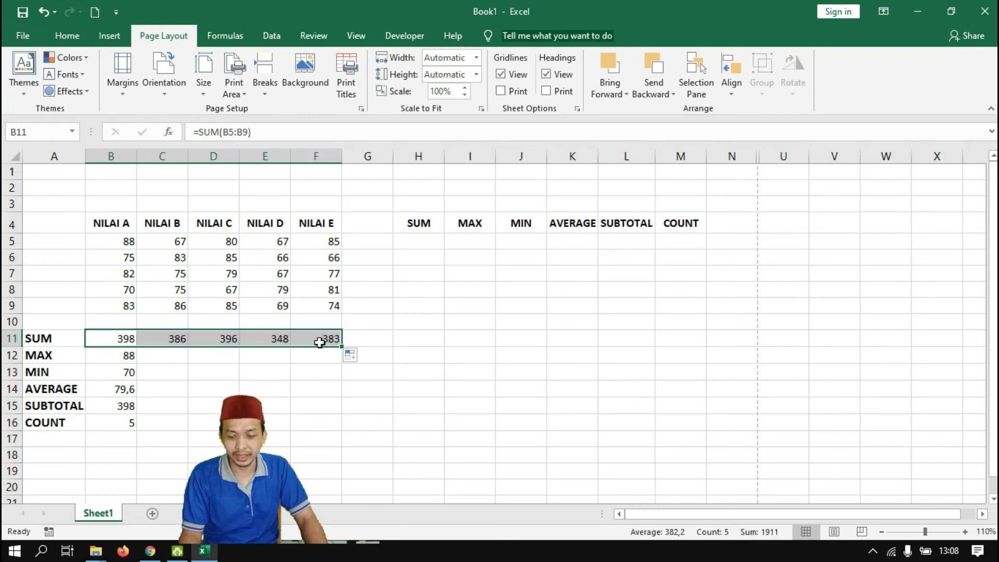
click(120, 356)
drag(137, 363, 318, 365)
click(120, 373)
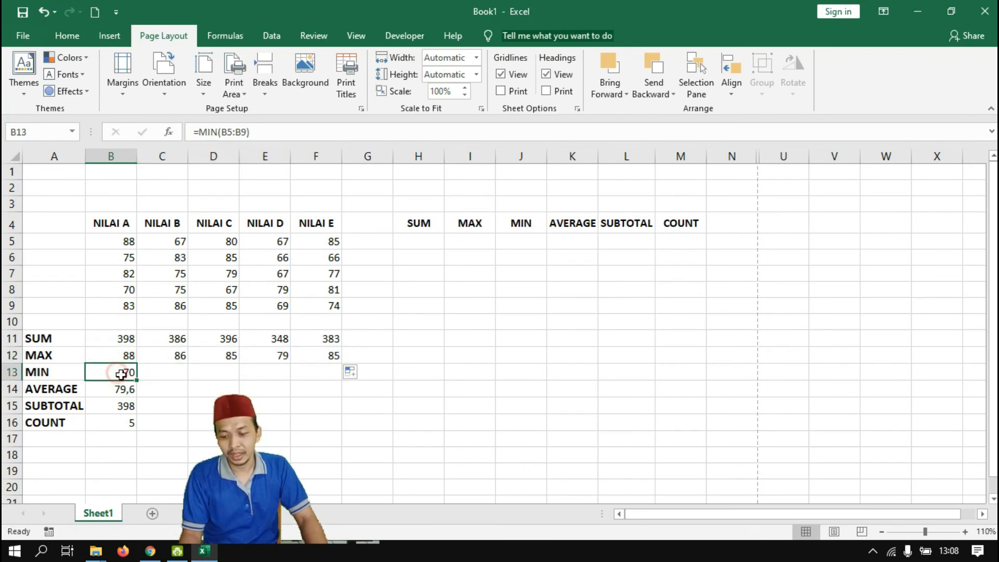
drag(139, 383, 320, 379)
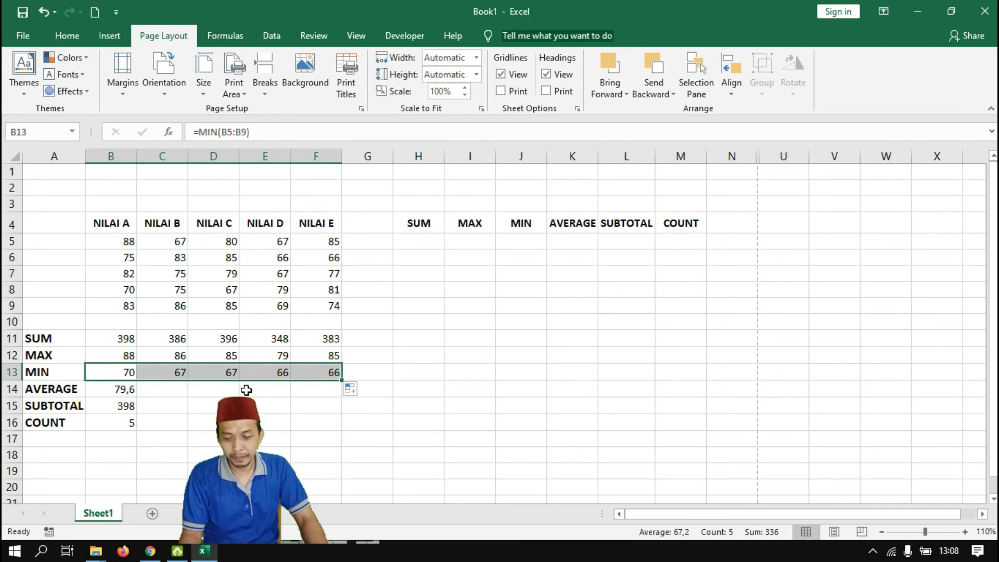
- Extend the AVERAGE, SUBTOTAL and COUNT formulas in B14:B16 across to column F
click(122, 388)
drag(136, 396, 320, 399)
click(131, 407)
drag(138, 414, 322, 412)
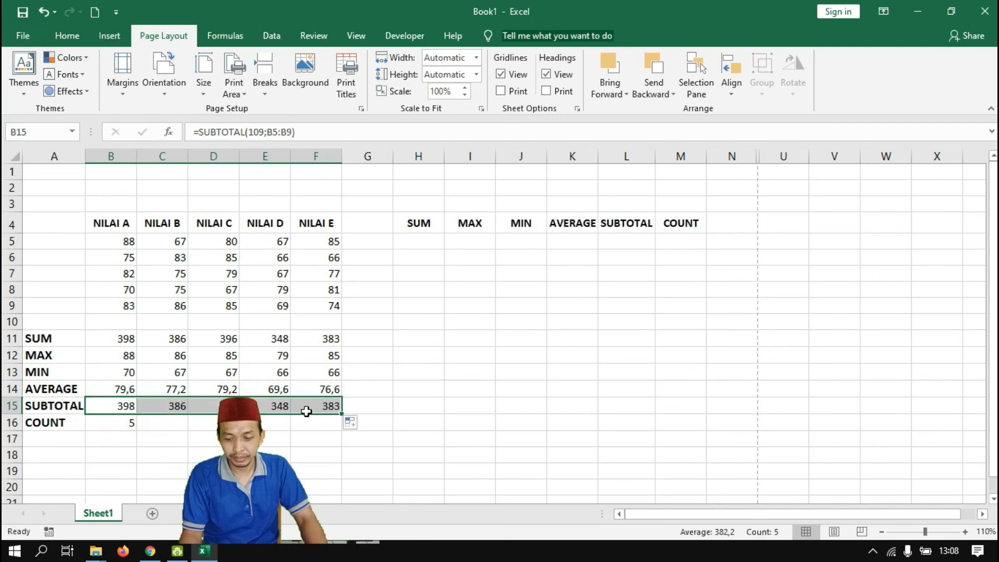
click(107, 424)
drag(136, 431, 326, 423)
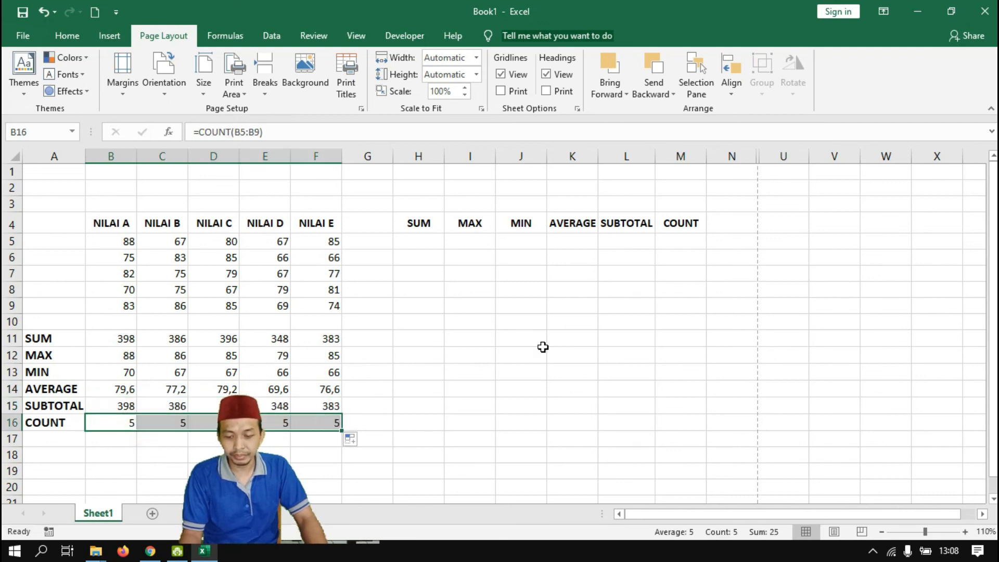